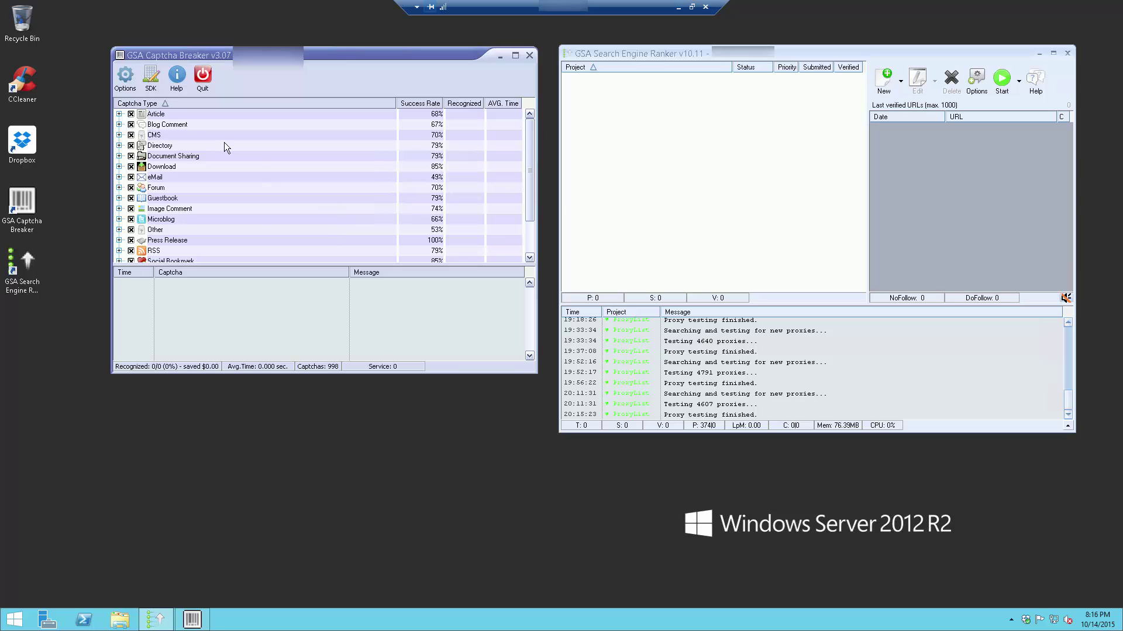
Open the GSA Captcha Breaker options to look over the settings, and close them
{"action": "left_click", "coordinate": [126, 82]}
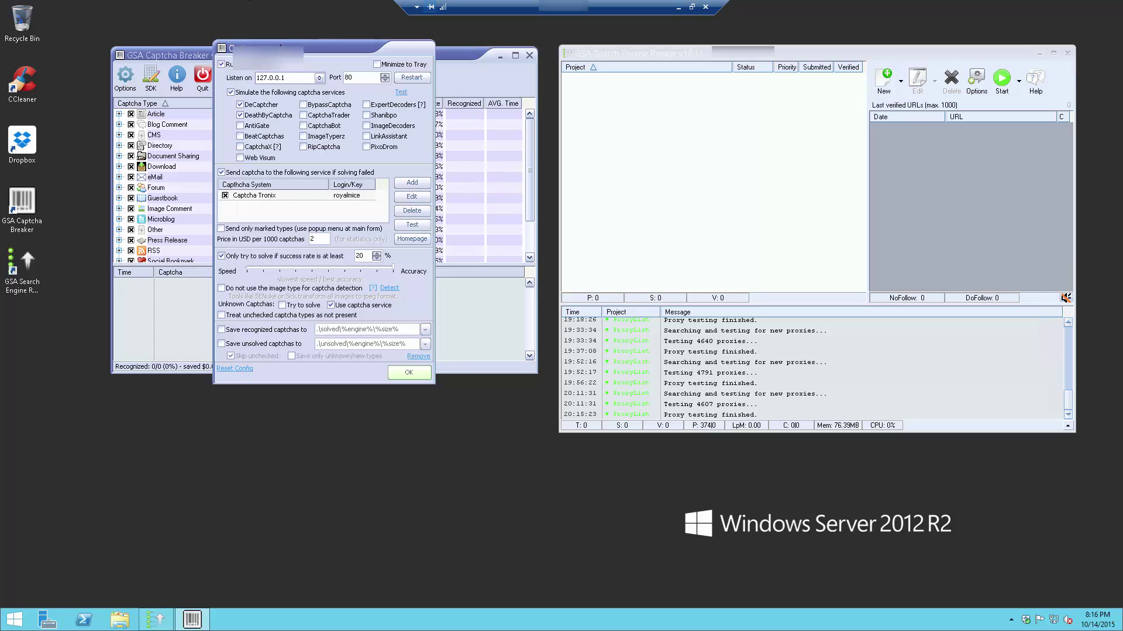
{"action": "left_click_drag", "start_coordinate": [357, 49], "coordinate": [487, 79]}
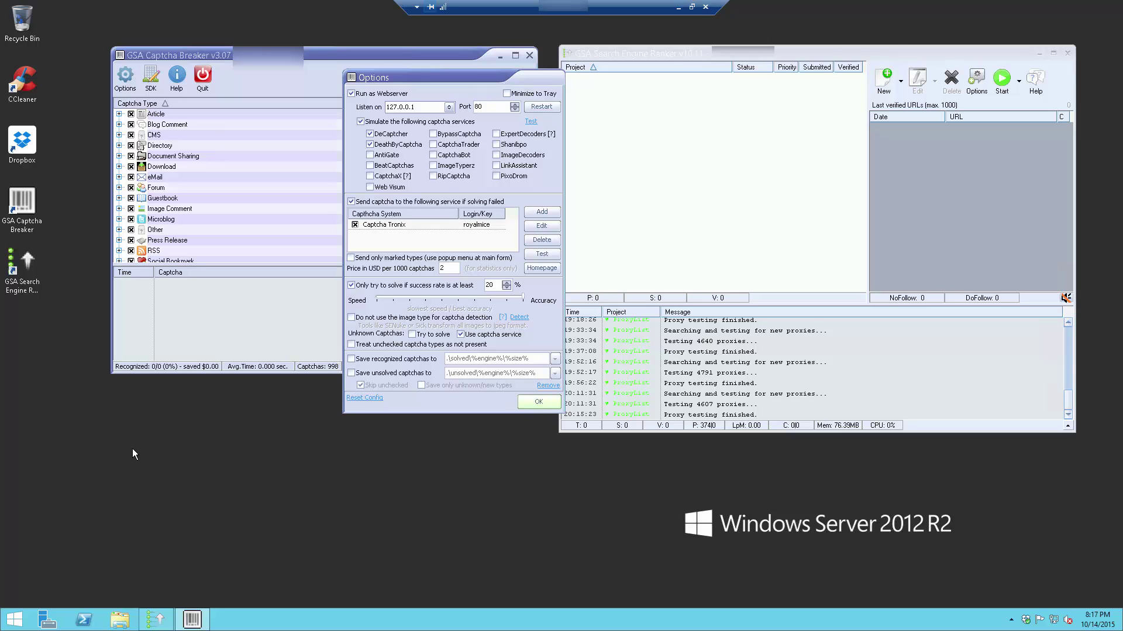
{"action": "left_click", "coordinate": [539, 402]}
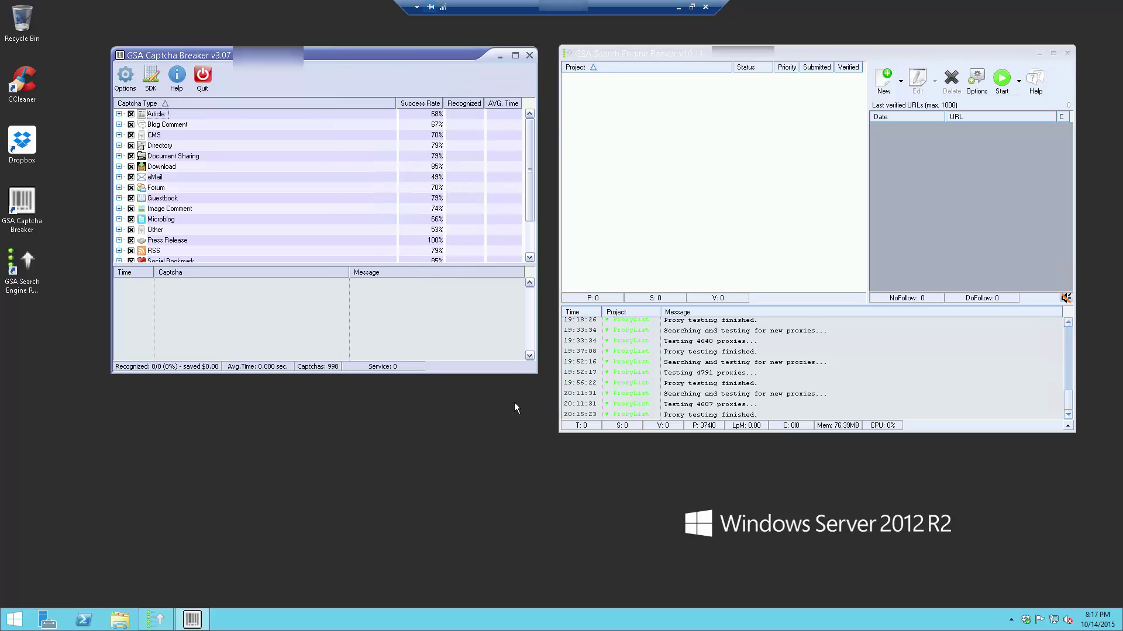
Expand the Other captcha category and examine the Recaptcha entry and its sample image in the maximized window
{"action": "left_click", "coordinate": [119, 230]}
{"action": "scroll", "coordinate": [531, 246], "scroll_direction": "down", "scroll_amount": 5}
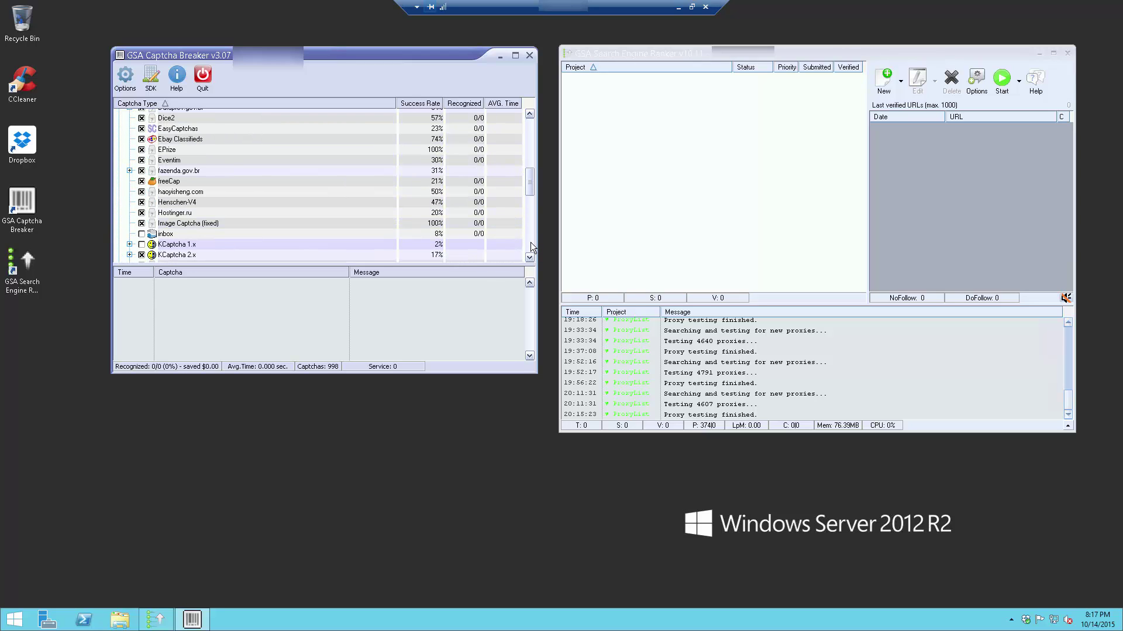
{"action": "scroll", "coordinate": [531, 242], "scroll_direction": "down", "scroll_amount": 5}
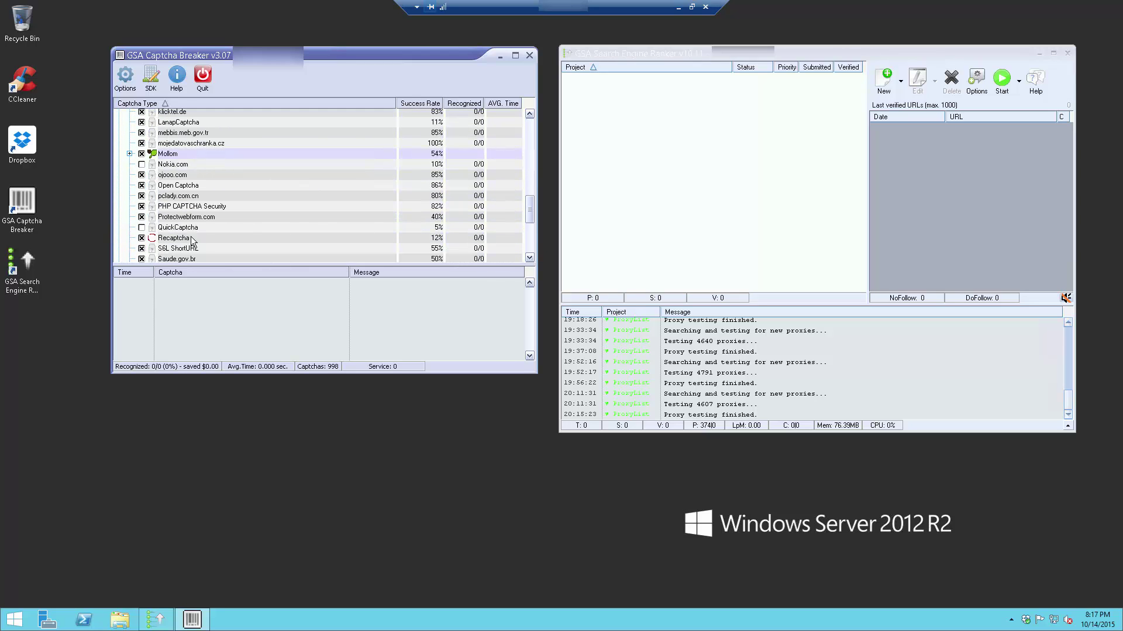
{"action": "left_click", "coordinate": [181, 240]}
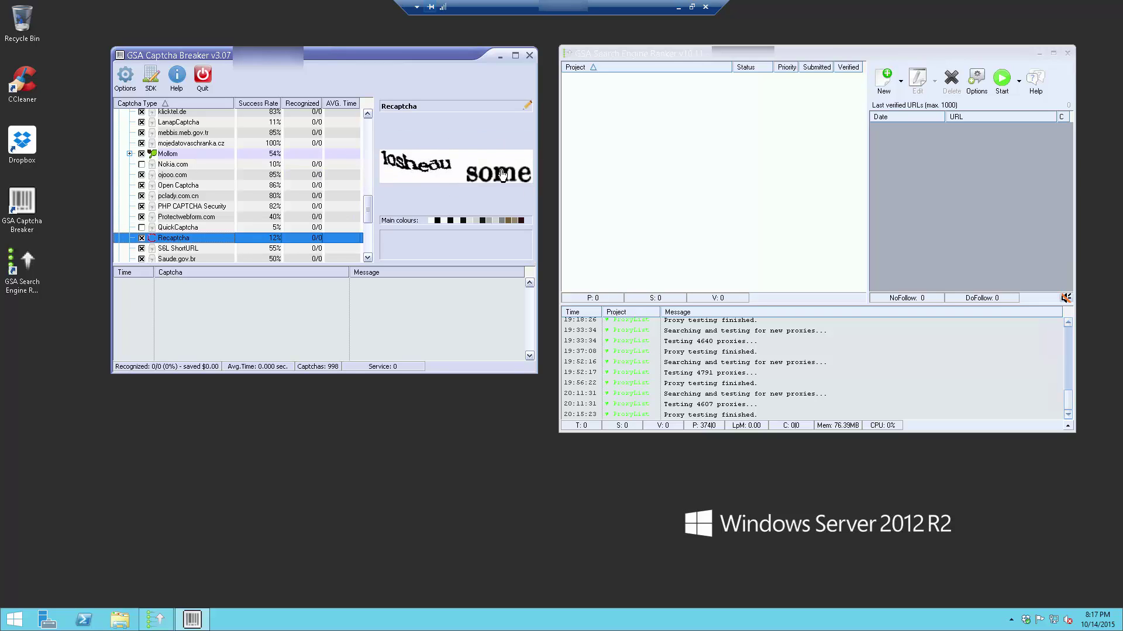
{"action": "left_click", "coordinate": [516, 55]}
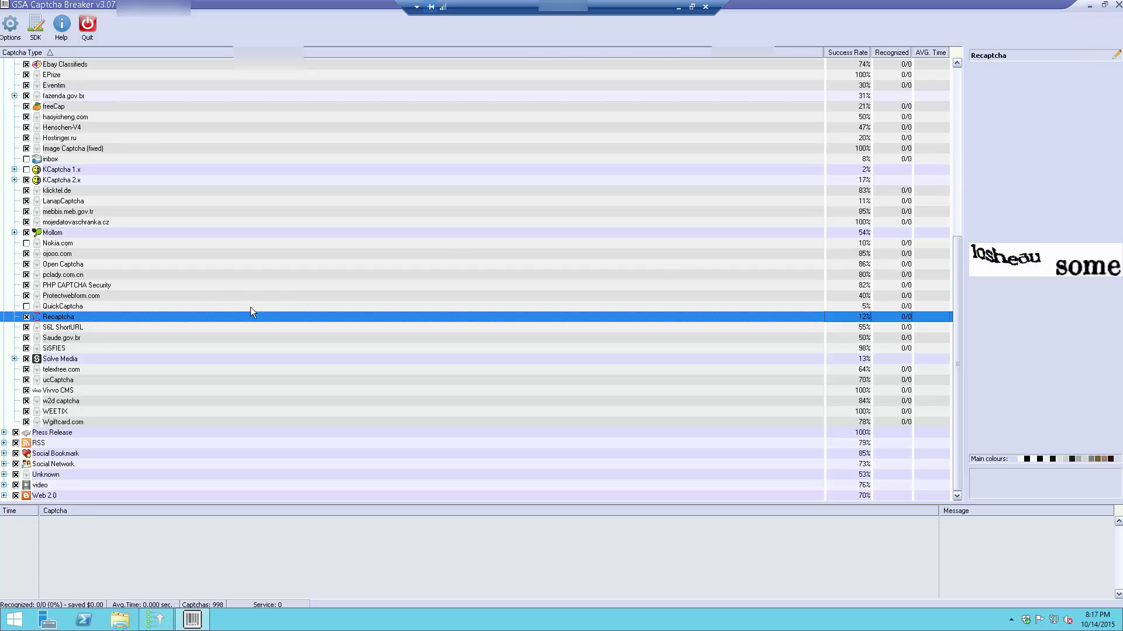
{"action": "mouse_move", "coordinate": [240, 312]}
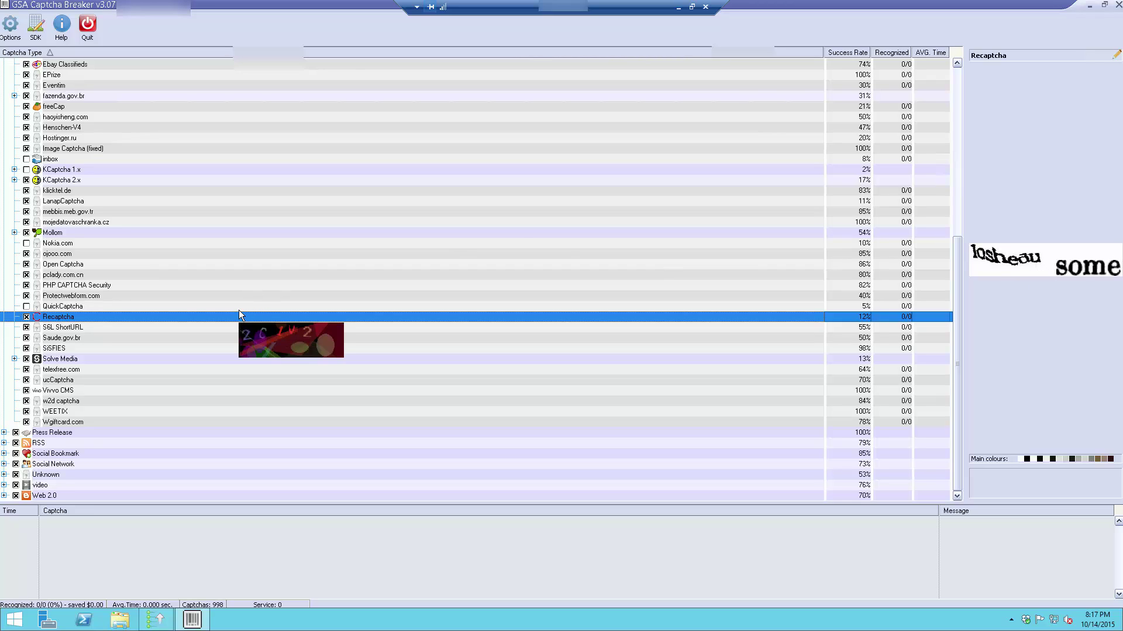
Check the Captcha Breaker options once more, close them and restore the main window to its smaller size
{"action": "left_click", "coordinate": [4, 36]}
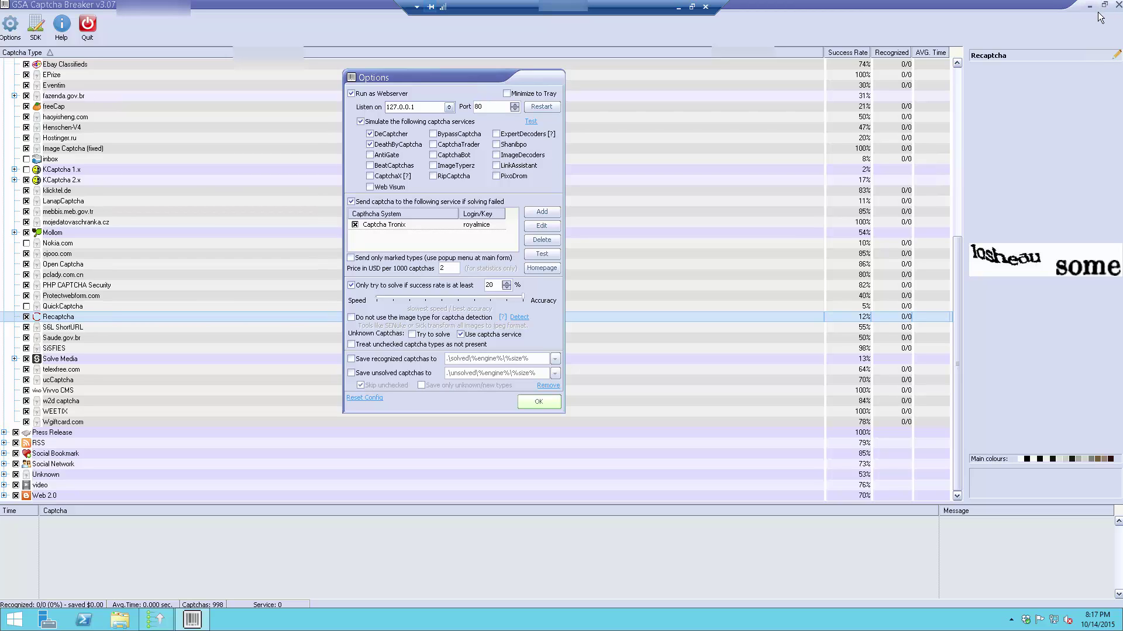
{"action": "left_click", "coordinate": [538, 403]}
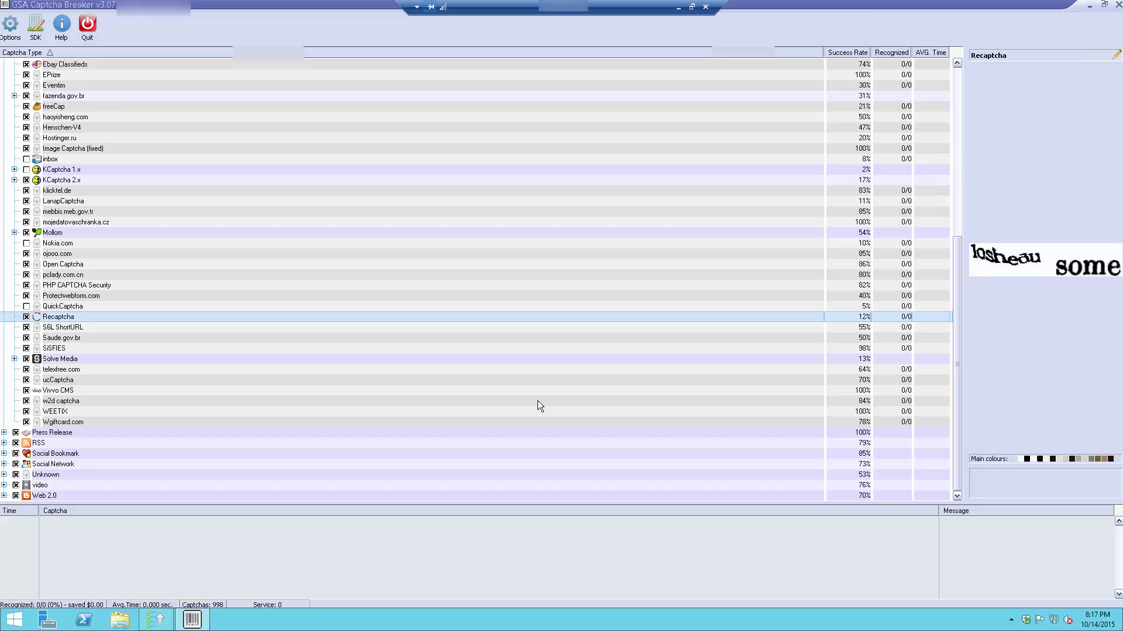
{"action": "left_click", "coordinate": [1105, 7]}
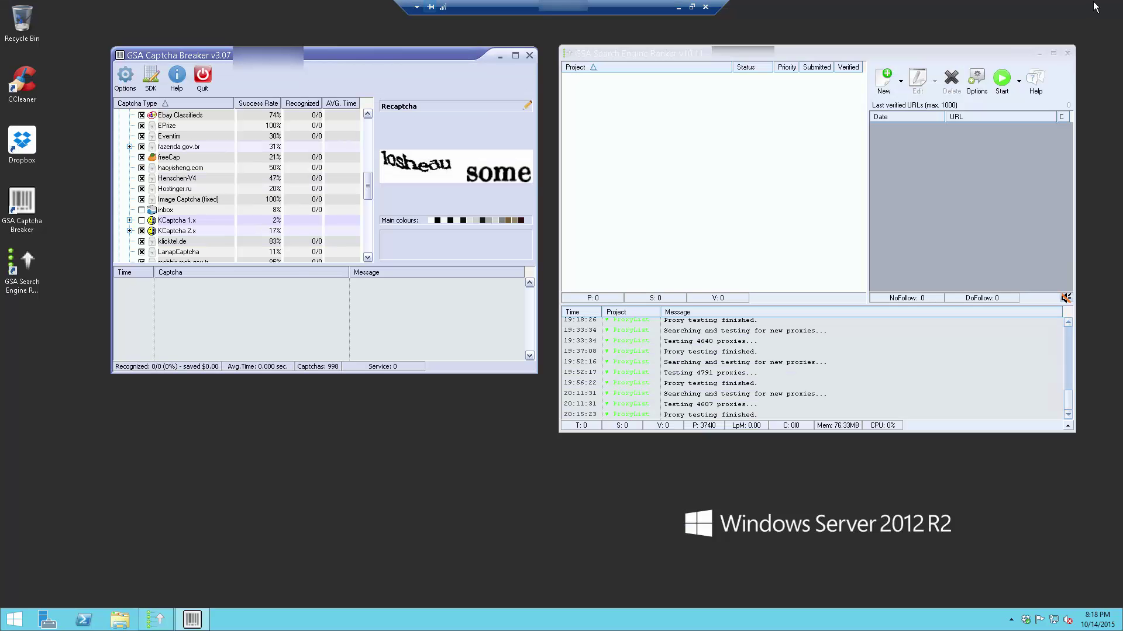
In the Captcha Breaker options, turn off the simulated captcha services and Run as Webserver, and enable Minimize to Tray
{"action": "left_click", "coordinate": [121, 79]}
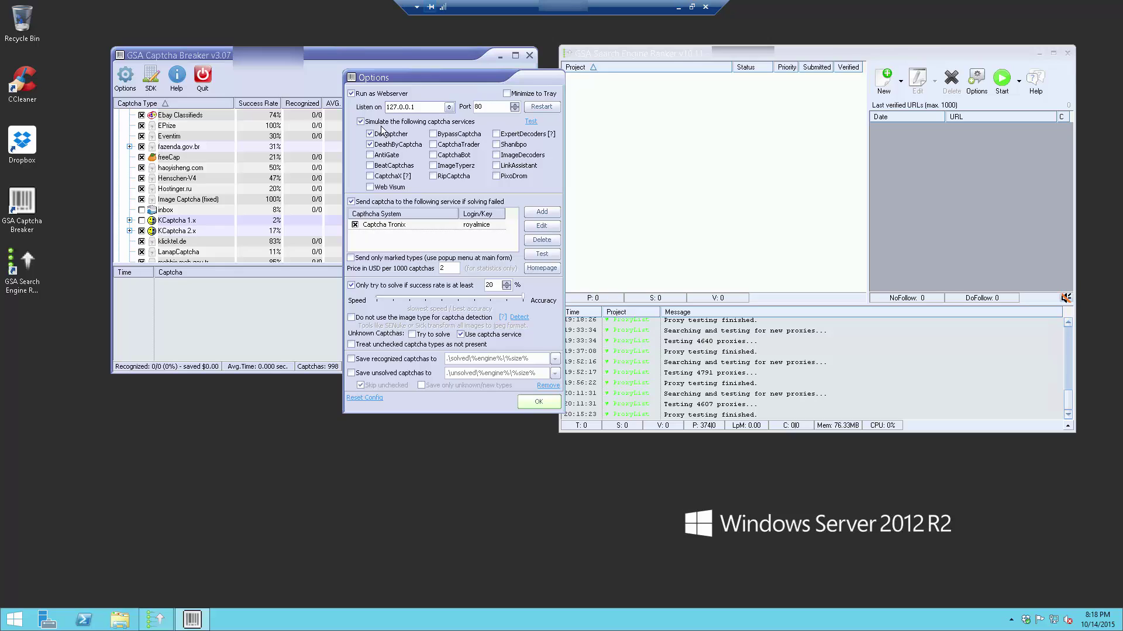
{"action": "left_click", "coordinate": [370, 144]}
{"action": "left_click", "coordinate": [360, 121]}
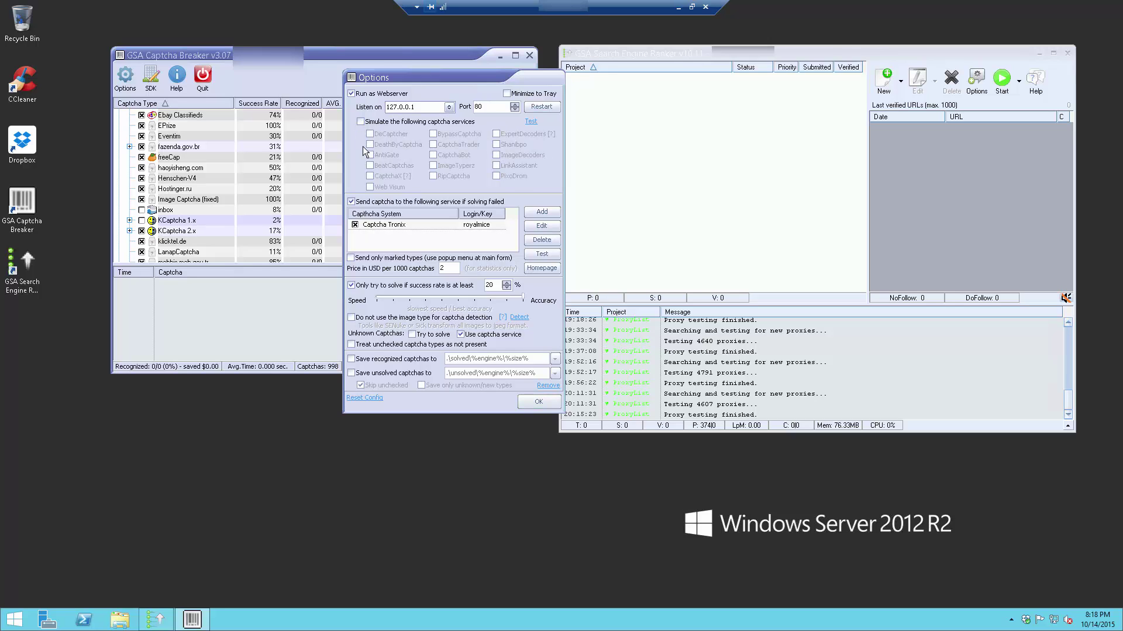
{"action": "left_click", "coordinate": [351, 94]}
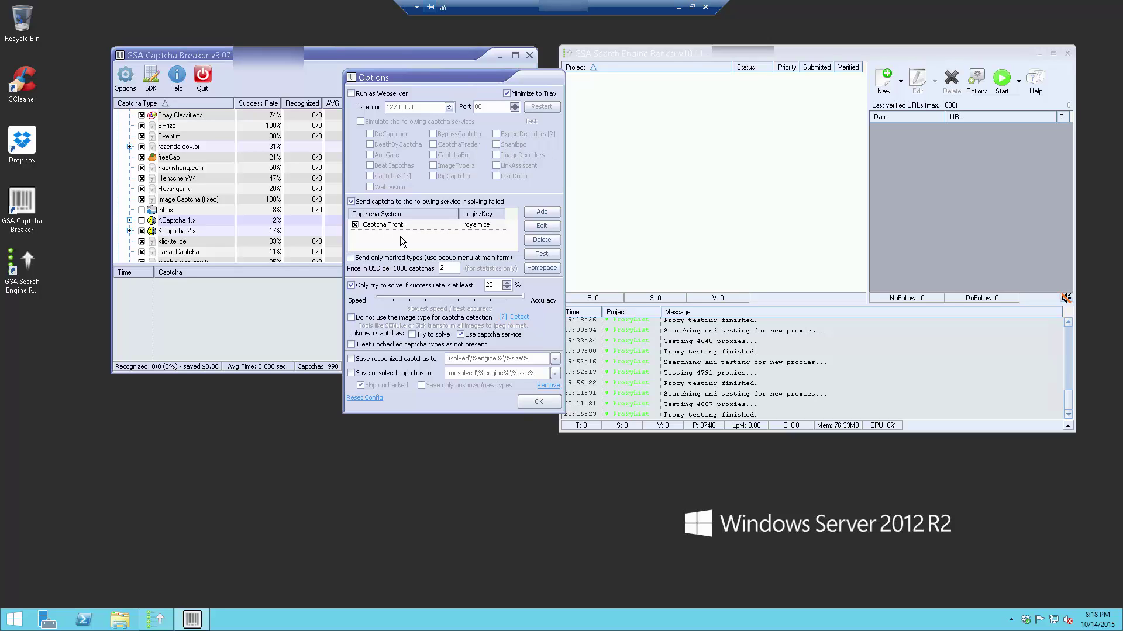
View the list of captcha services that can be added as a fallback, without adding one
{"action": "left_click", "coordinate": [546, 211]}
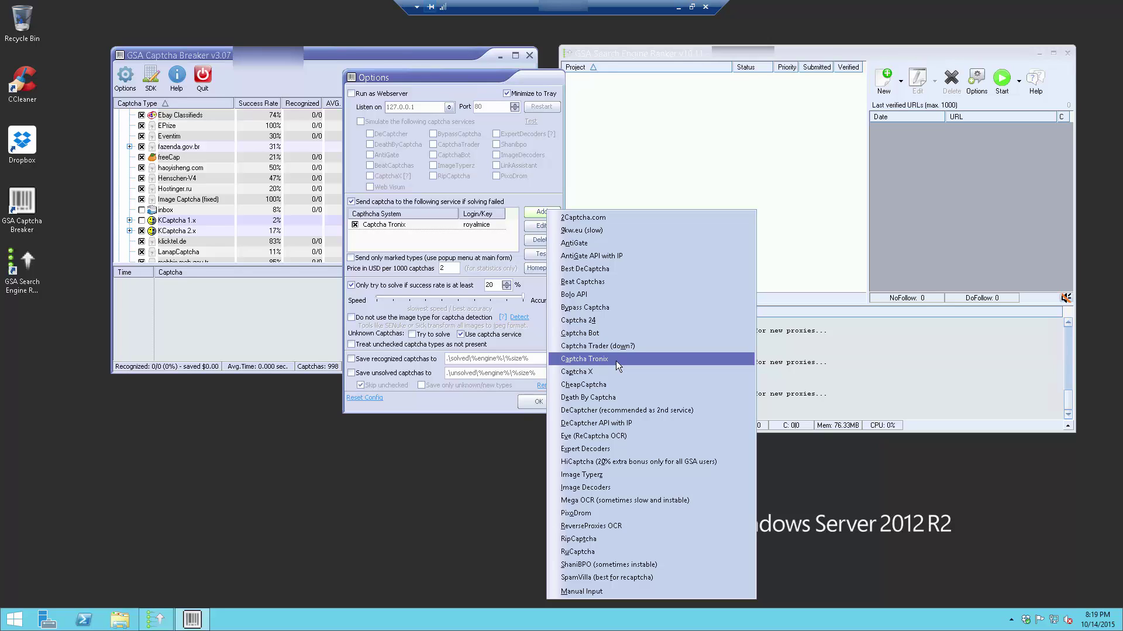
{"action": "left_click", "coordinate": [464, 399]}
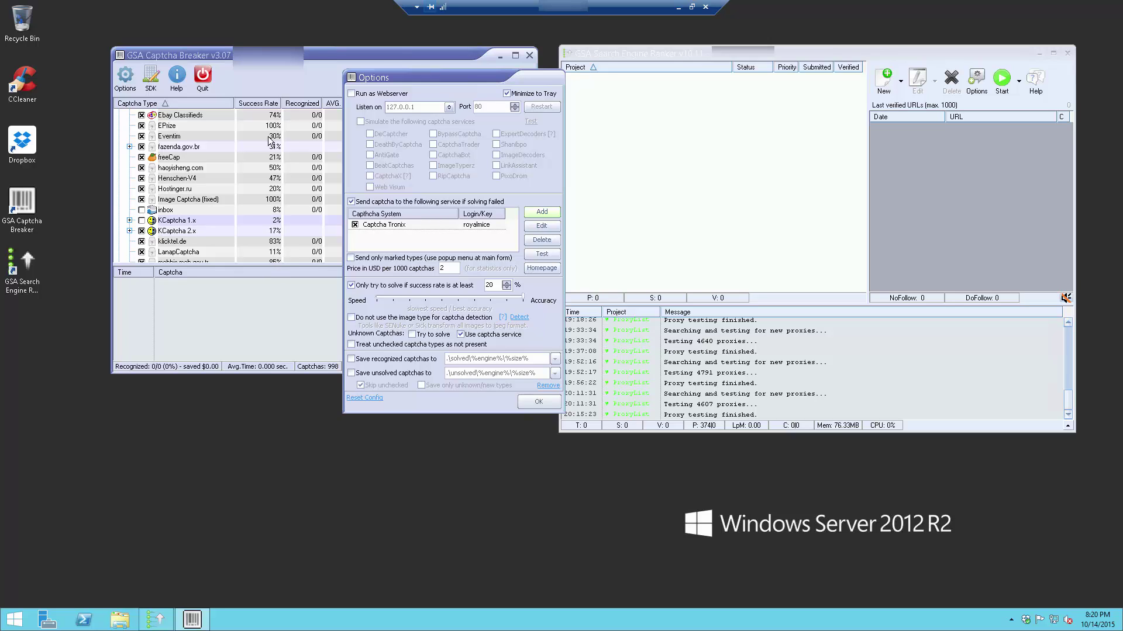
Set the minimum success rate for solving to 10% and the speed/accuracy slider to full accuracy
{"action": "double_click", "coordinate": [485, 285]}
{"action": "type", "text": "10"}
{"action": "left_click", "coordinate": [524, 301]}
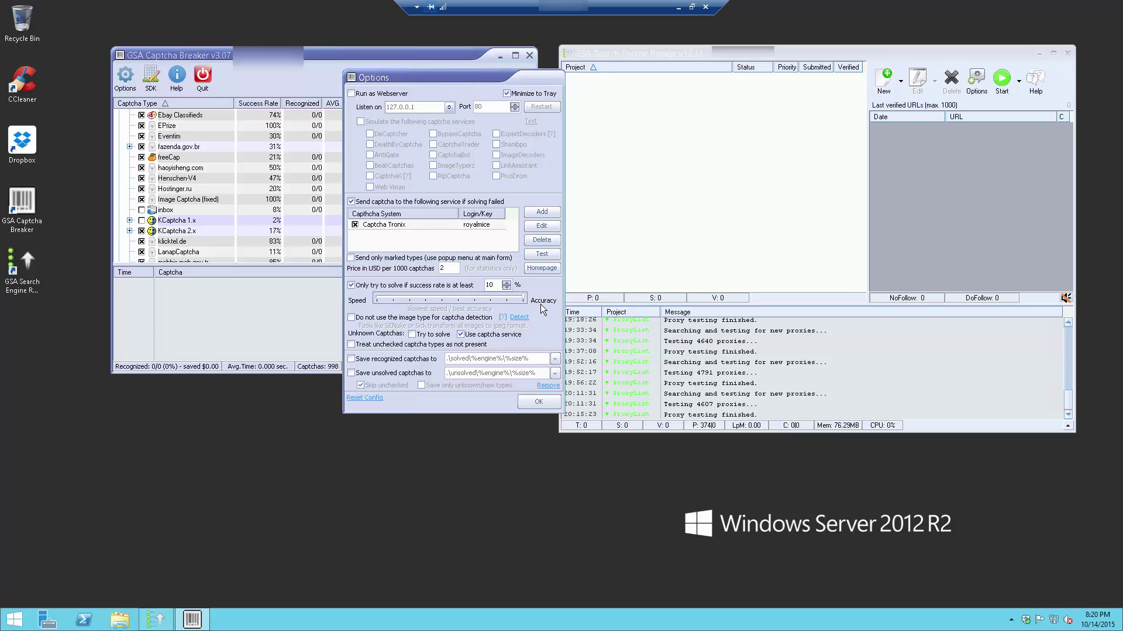
Exclude the image type from captcha detection, toggle Try to solve and Use captcha service for unknown captchas, and accept the options
{"action": "left_click", "coordinate": [351, 320]}
{"action": "mouse_move", "coordinate": [496, 343]}
{"action": "left_click", "coordinate": [412, 336]}
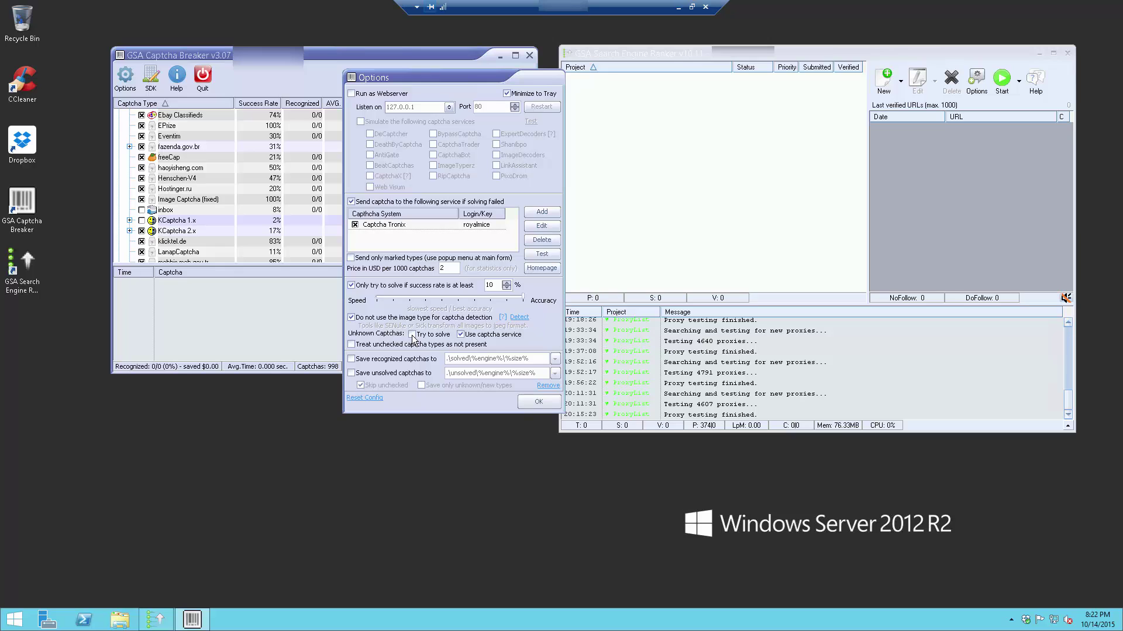
{"action": "left_click", "coordinate": [461, 335]}
{"action": "left_click", "coordinate": [539, 403]}
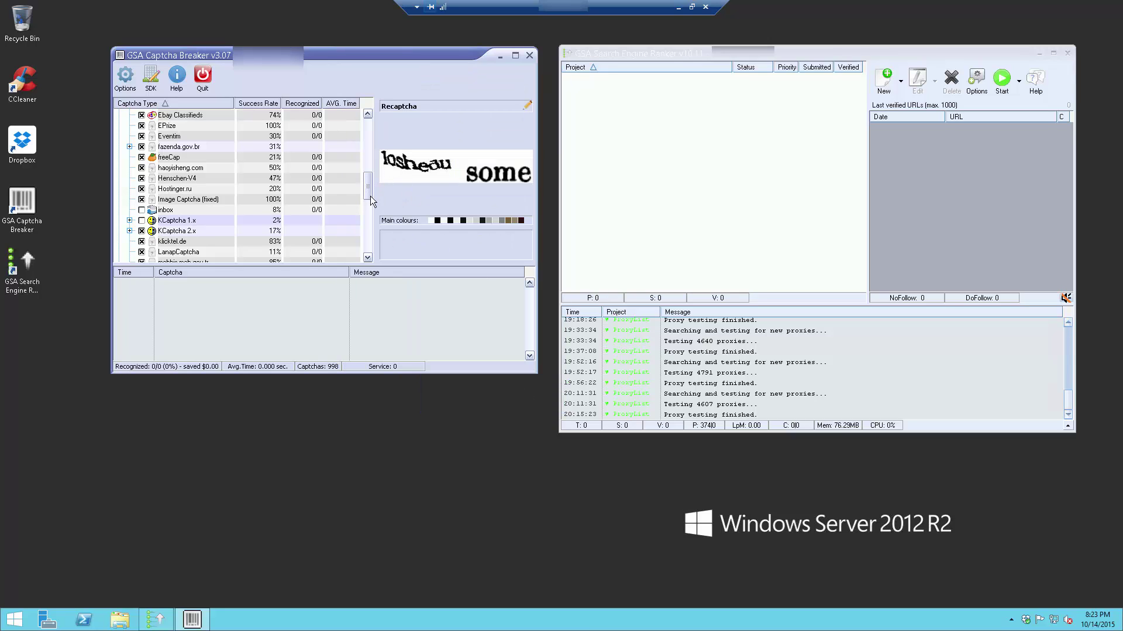
Set the Recaptcha type in the Other category to always be sent to the captcha service
{"action": "left_click_drag", "start_coordinate": [370, 195], "coordinate": [378, 117]}
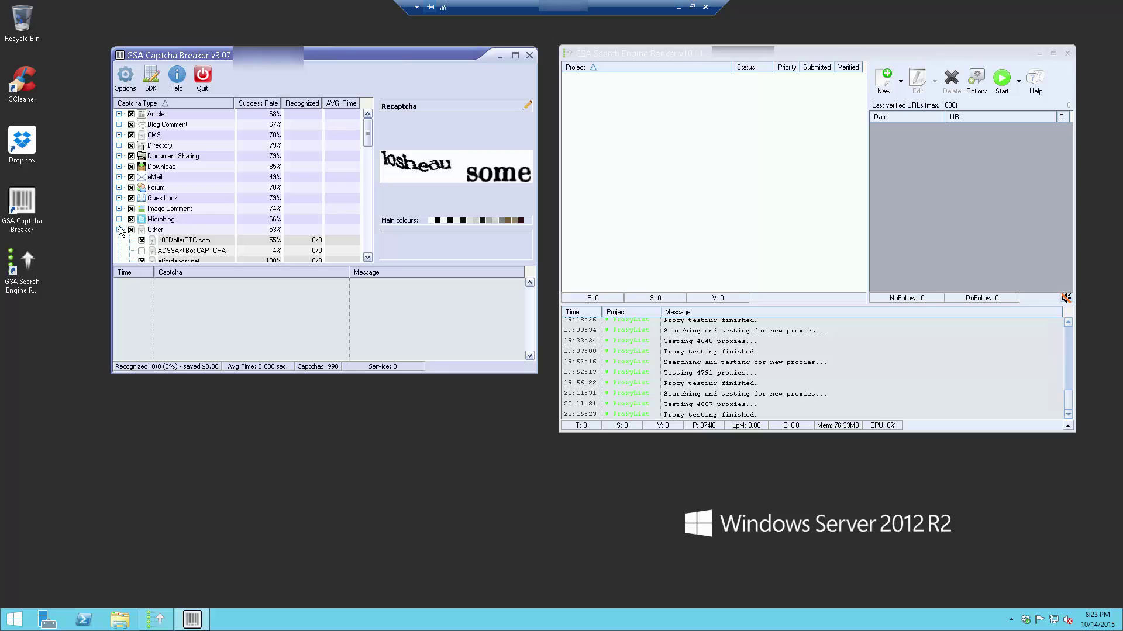
{"action": "left_click", "coordinate": [119, 229]}
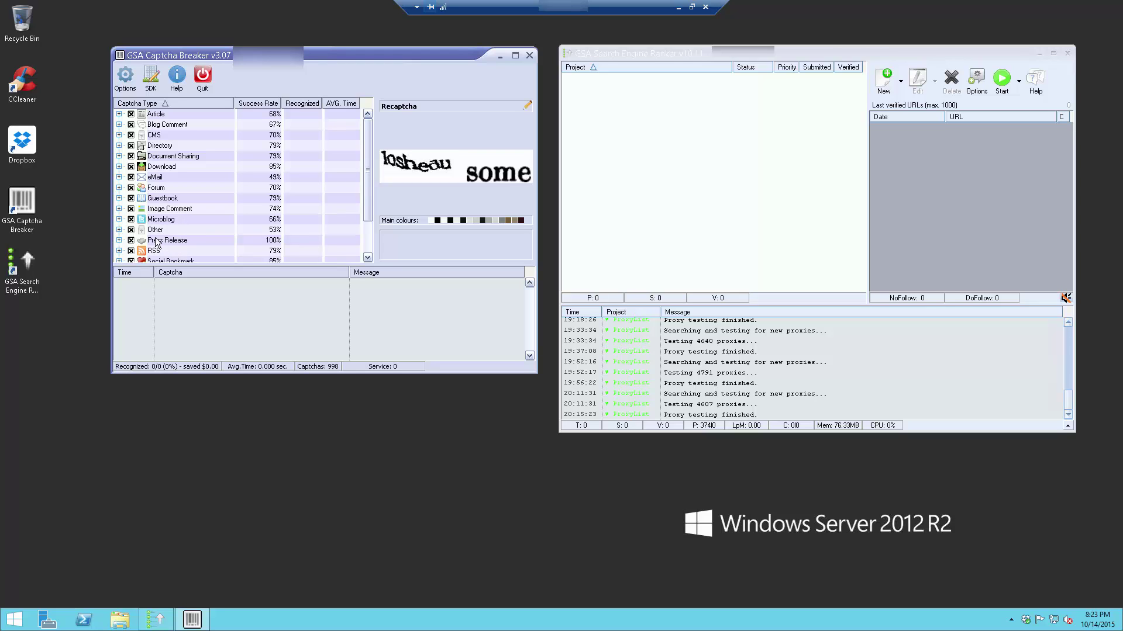
{"action": "left_click", "coordinate": [119, 229]}
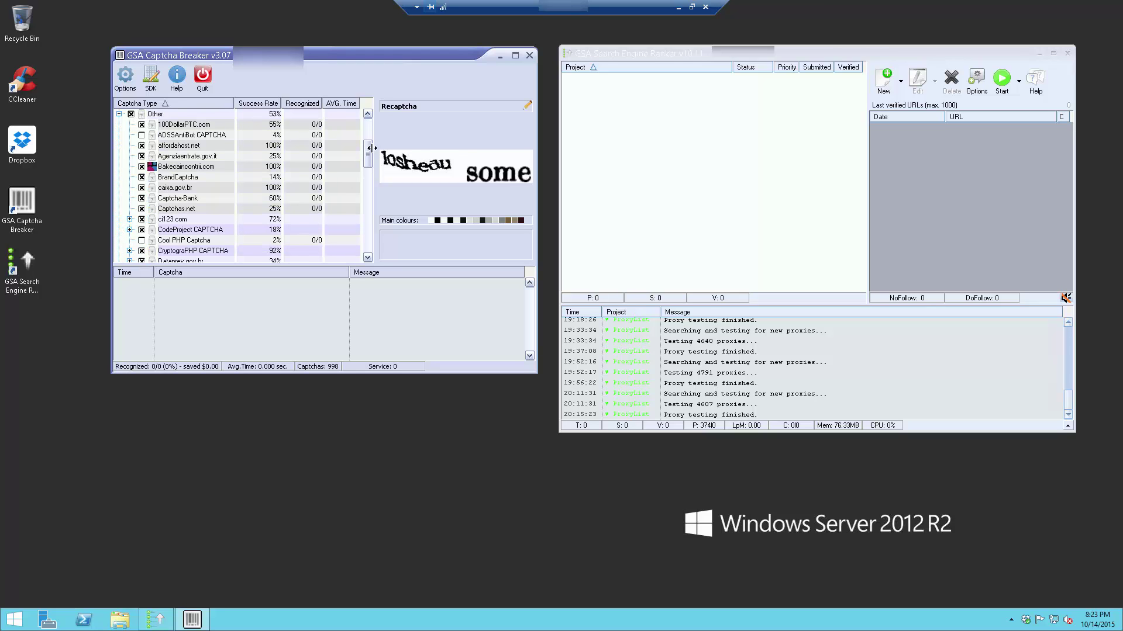
{"action": "left_click_drag", "start_coordinate": [370, 157], "coordinate": [368, 204]}
{"action": "scroll", "coordinate": [151, 205], "scroll_direction": "down", "scroll_amount": 4}
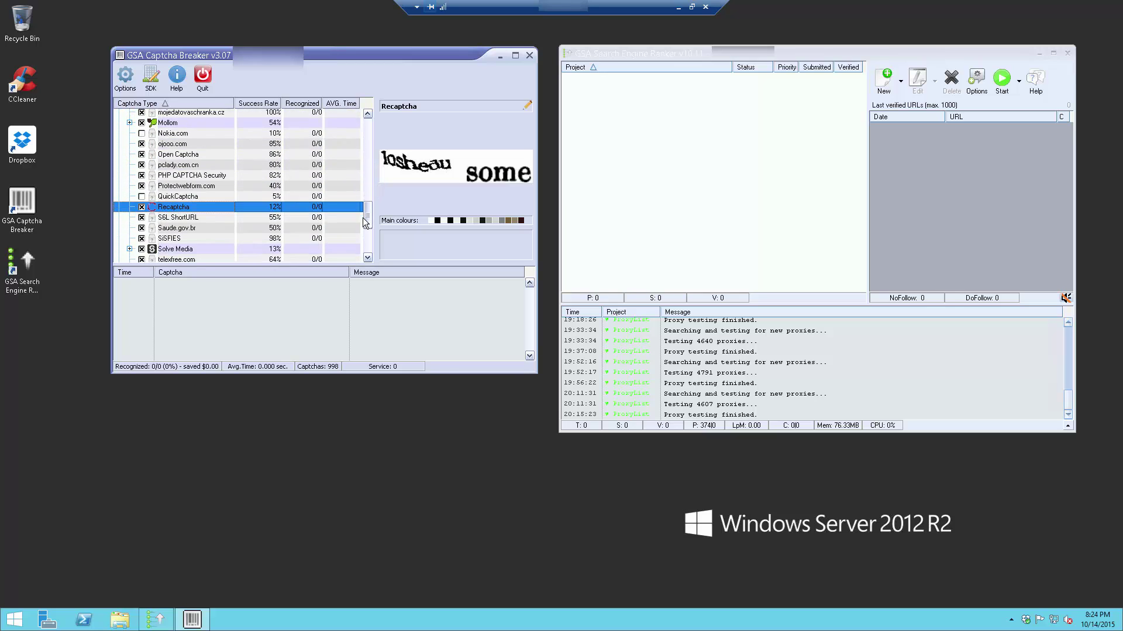
{"action": "left_click", "coordinate": [178, 173]}
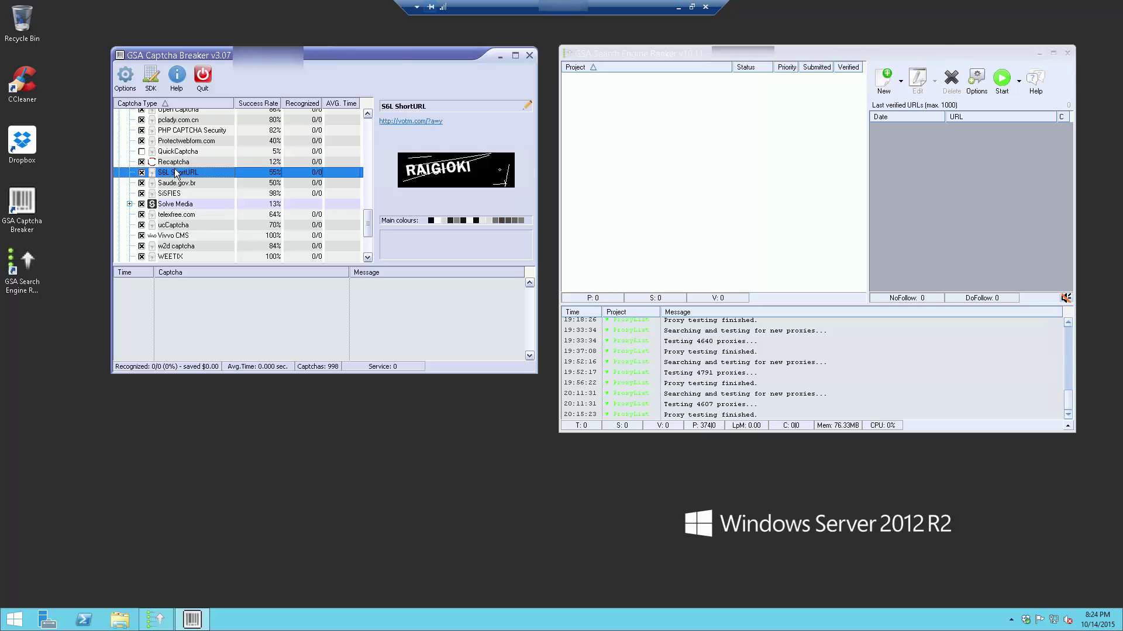
{"action": "left_click", "coordinate": [175, 162]}
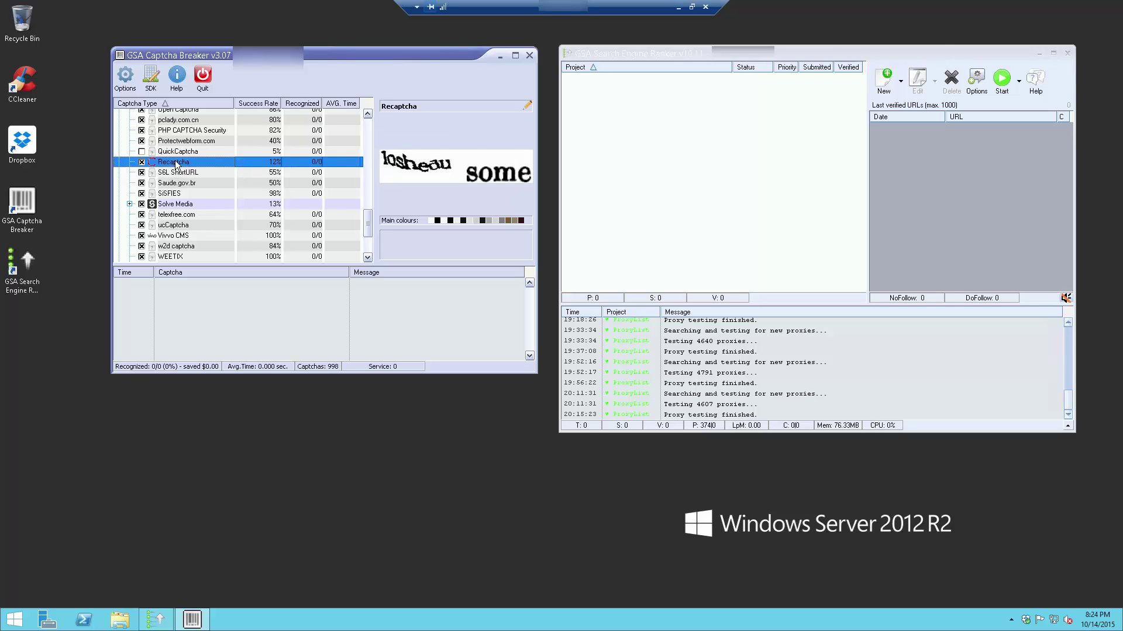
{"action": "right_click", "coordinate": [211, 161]}
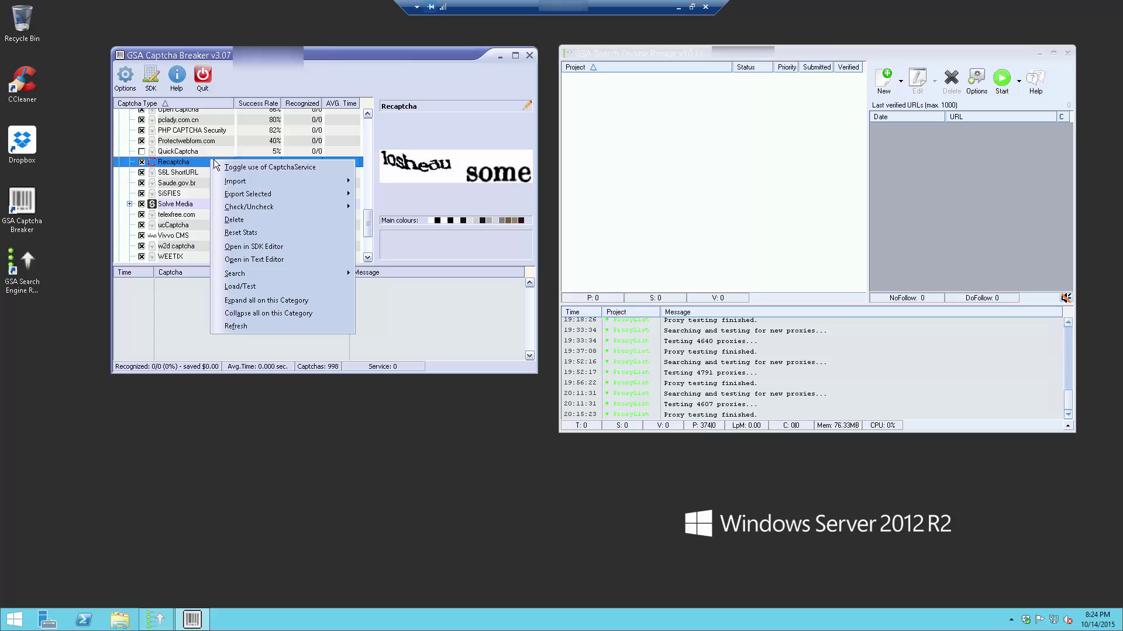
{"action": "left_click", "coordinate": [287, 168]}
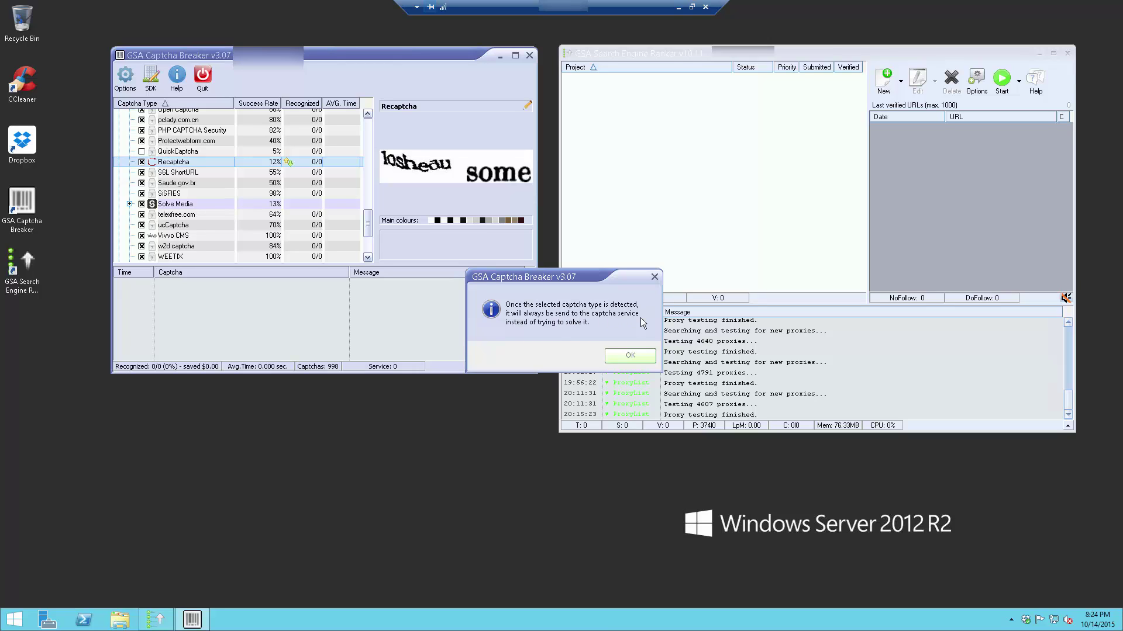
{"action": "left_click", "coordinate": [631, 358]}
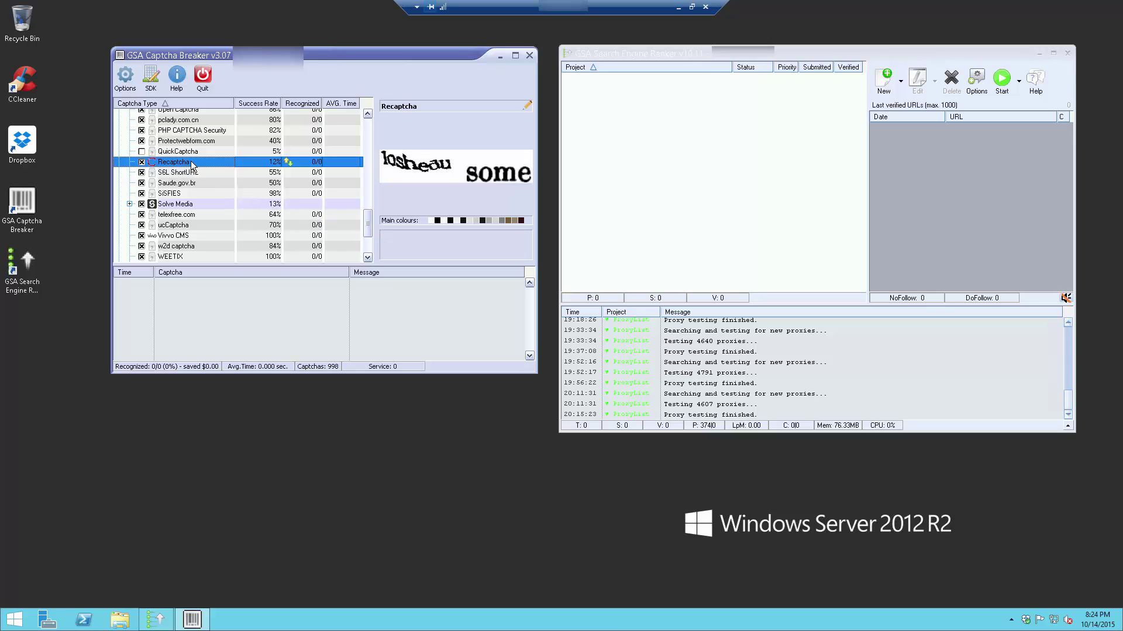
Collapse the Other category and select the Article category
{"action": "mouse_move", "coordinate": [191, 166]}
{"action": "left_click_drag", "start_coordinate": [369, 222], "coordinate": [360, 133]}
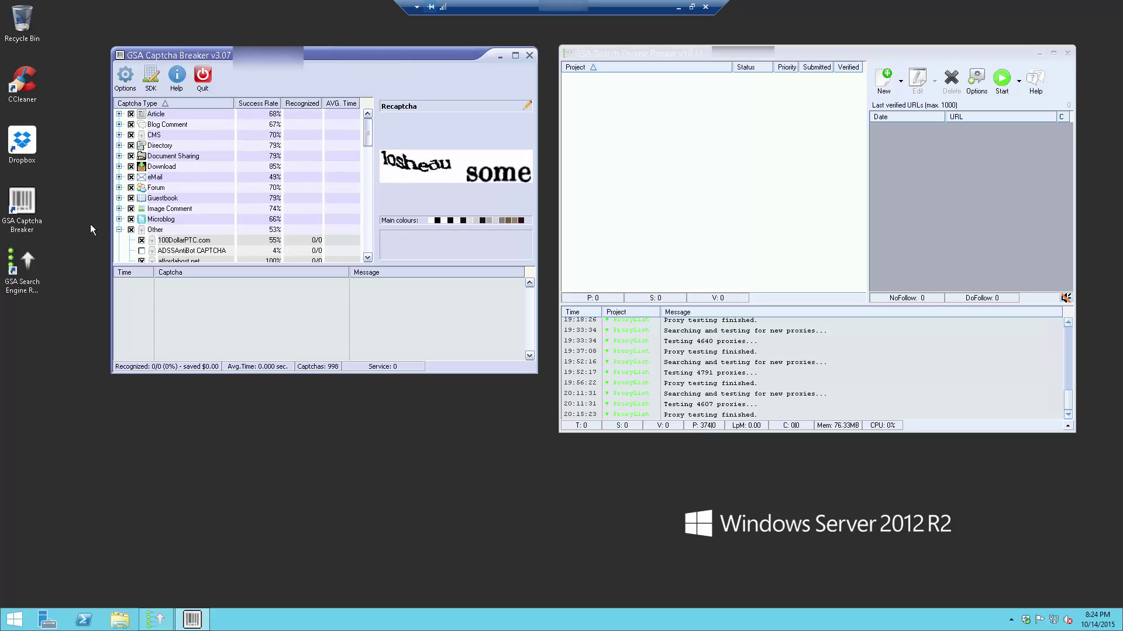
{"action": "left_click", "coordinate": [119, 230]}
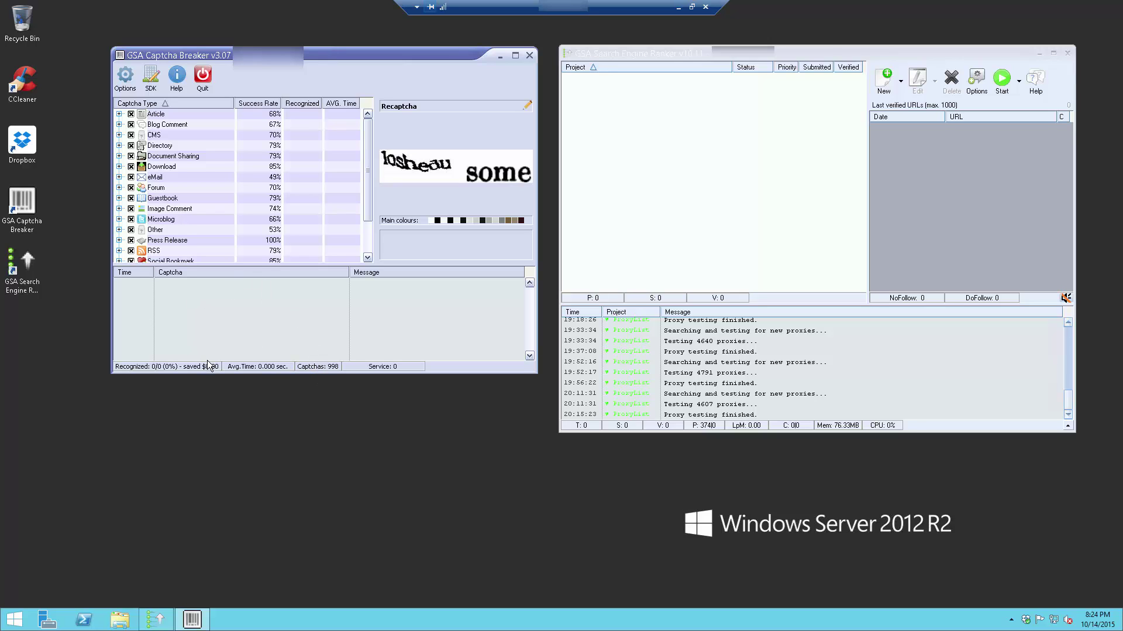
{"action": "left_click", "coordinate": [156, 115]}
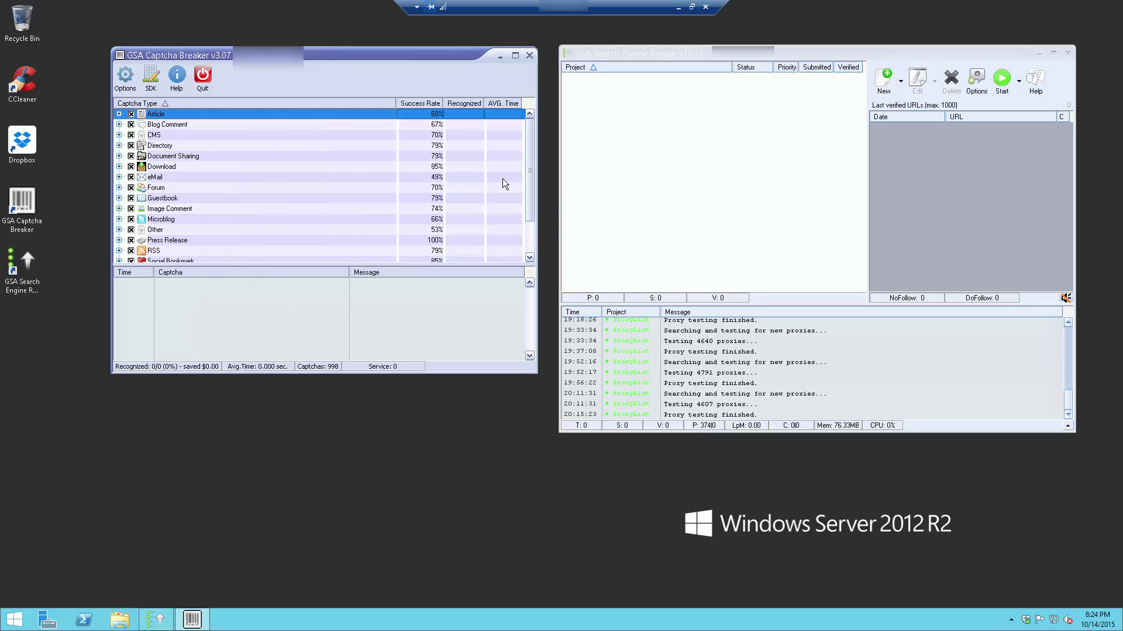
Open the GSA Search Engine Ranker options, move the settings window aside and show the captcha settings
{"action": "left_click", "coordinate": [978, 80]}
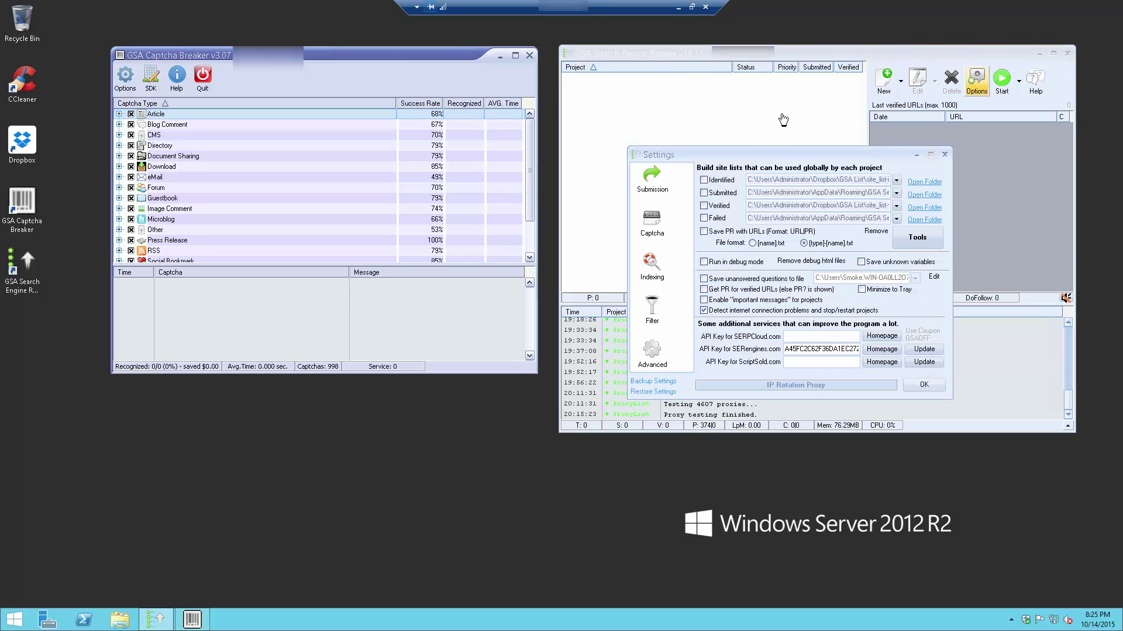
{"action": "left_click_drag", "start_coordinate": [719, 155], "coordinate": [465, 160]}
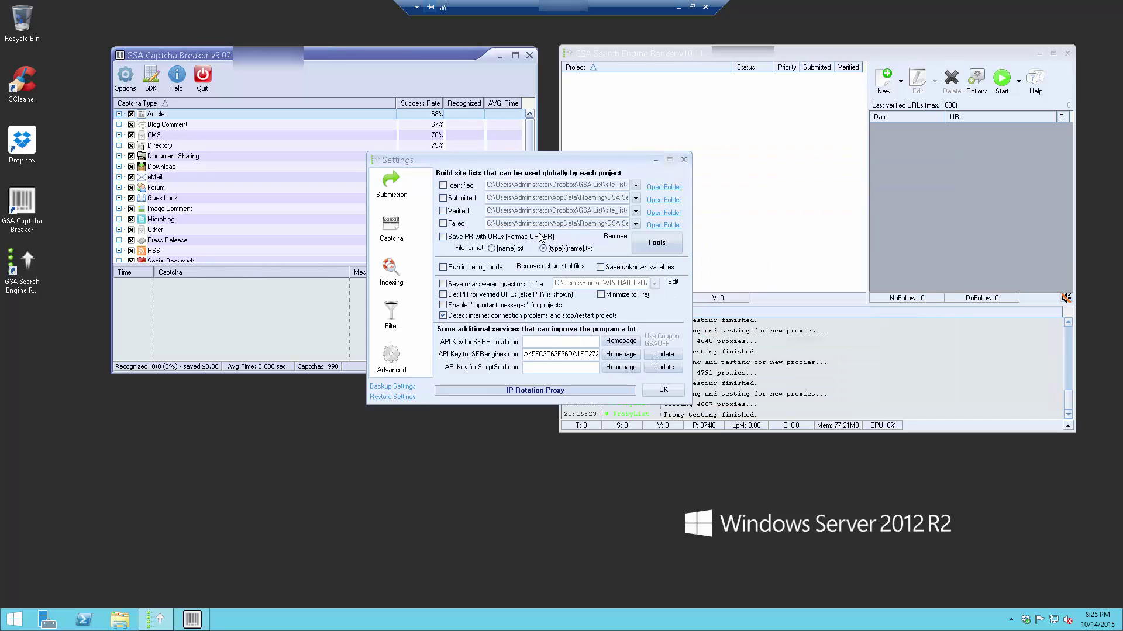
{"action": "left_click", "coordinate": [386, 229]}
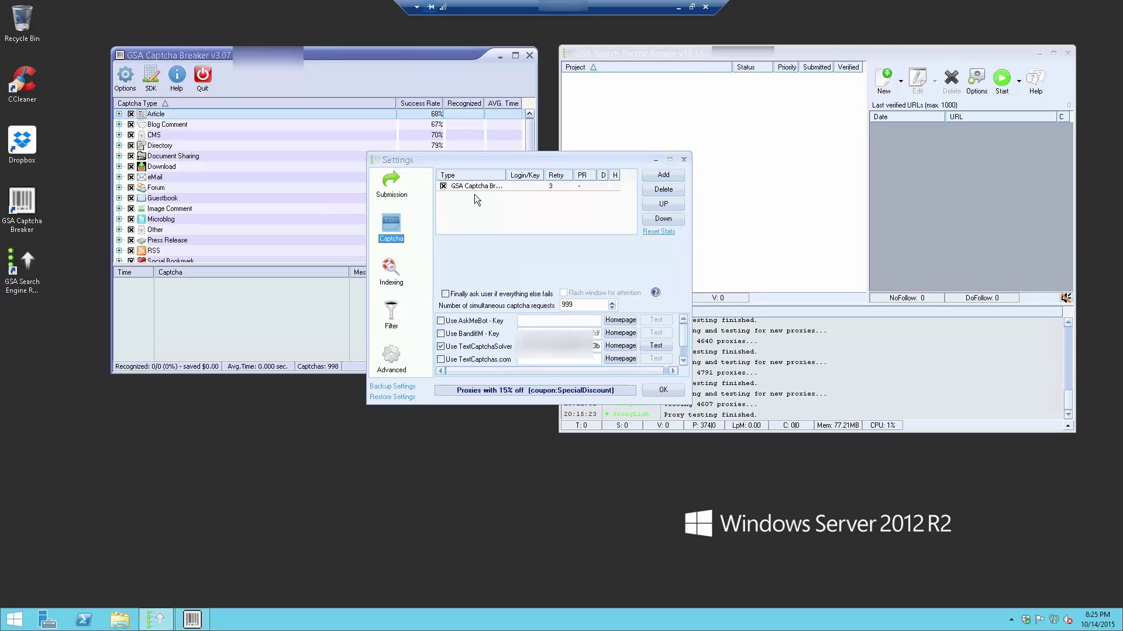
Look through the captcha services available to add, without adding one
{"action": "left_click", "coordinate": [665, 173]}
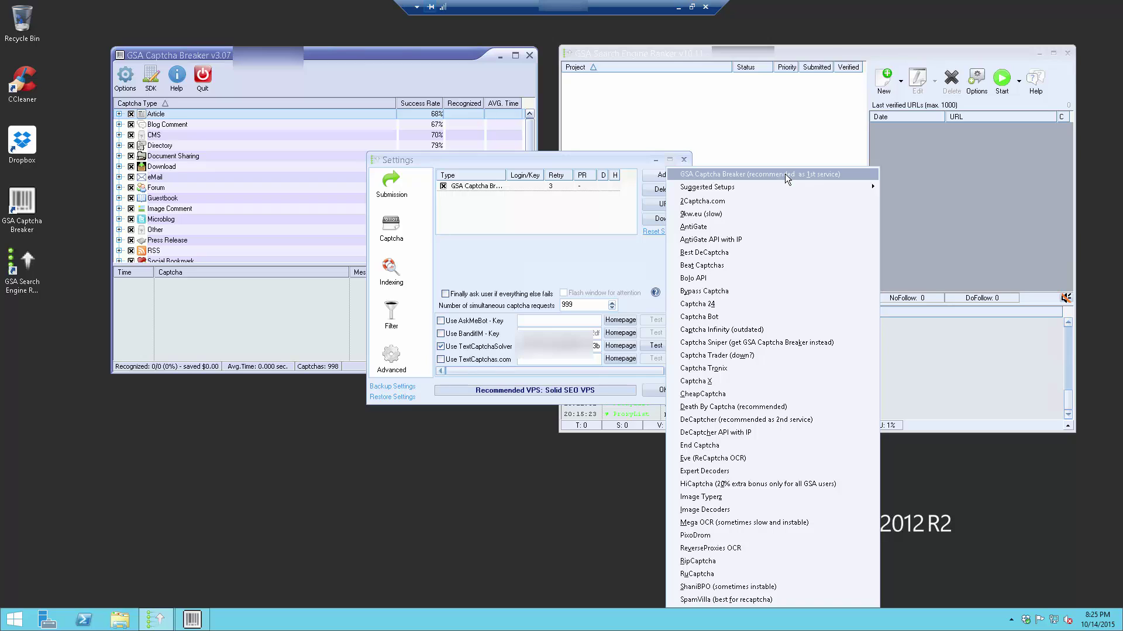
{"action": "left_click", "coordinate": [577, 264]}
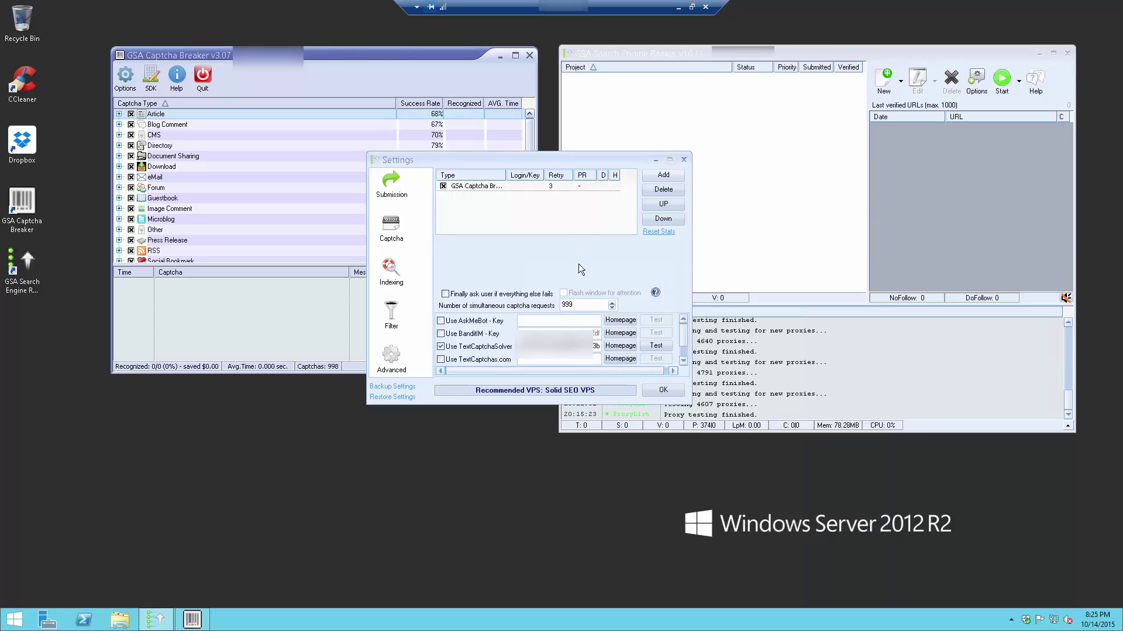
{"action": "left_click", "coordinate": [664, 175]}
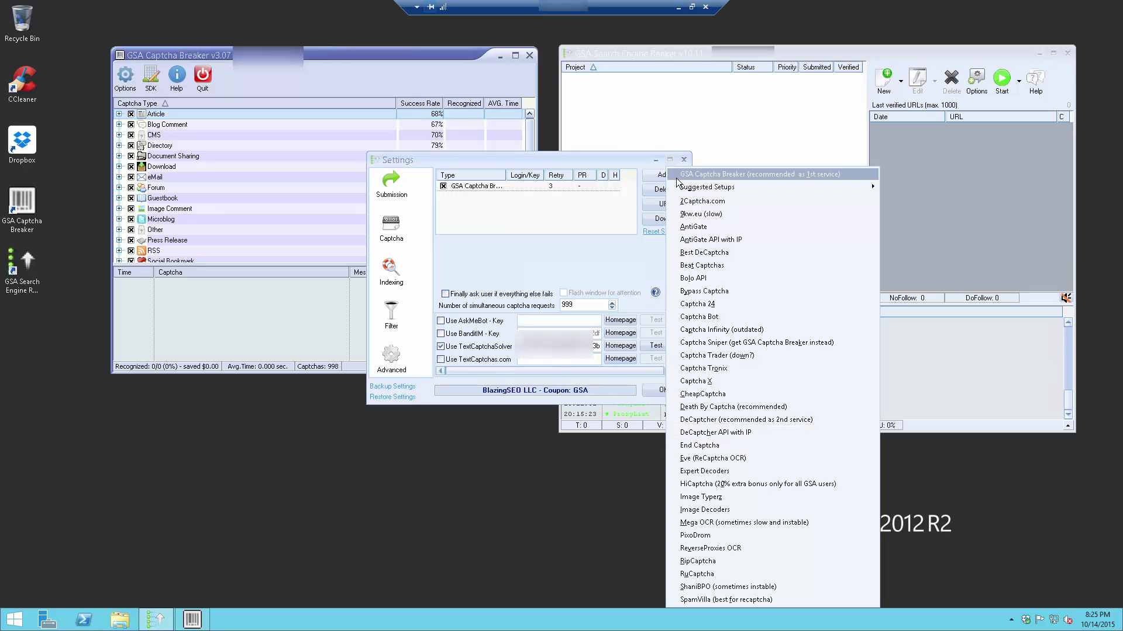
{"action": "left_click", "coordinate": [593, 262]}
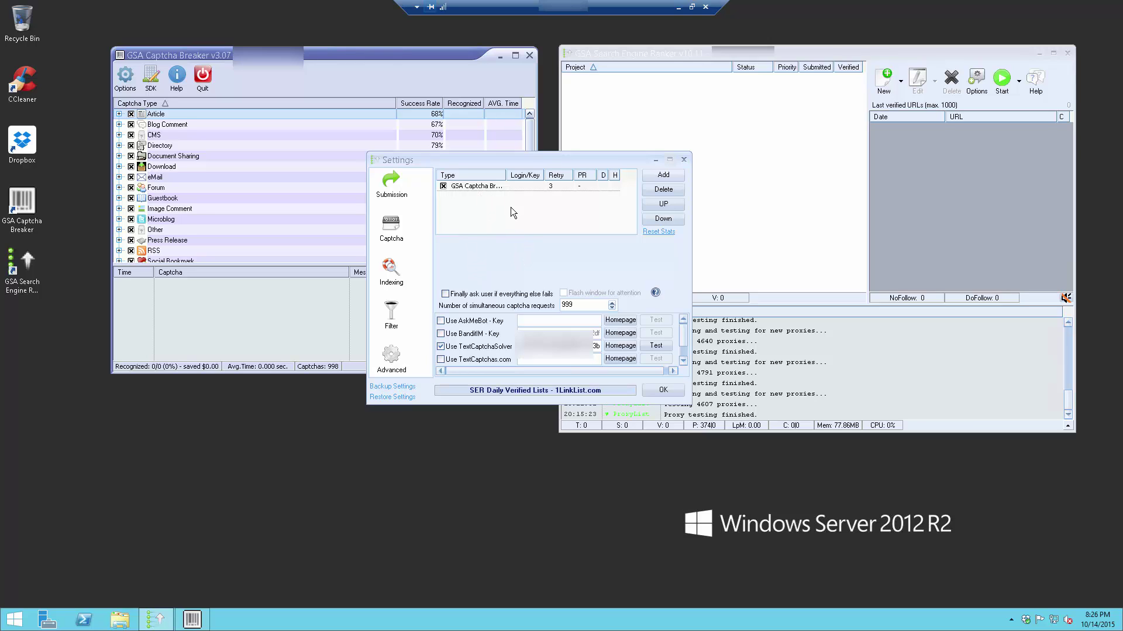
Select the GSA Captcha Breaker entry in the service list and dismiss the browser window and the Internet Explorer setup
{"action": "double_click", "coordinate": [485, 186]}
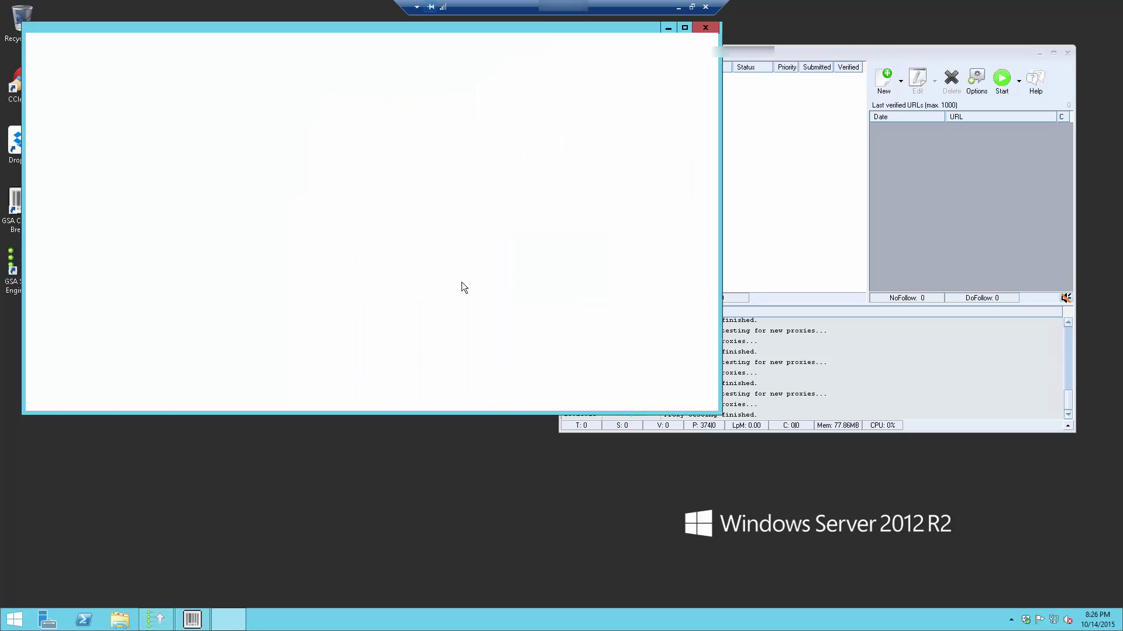
{"action": "left_click", "coordinate": [704, 28]}
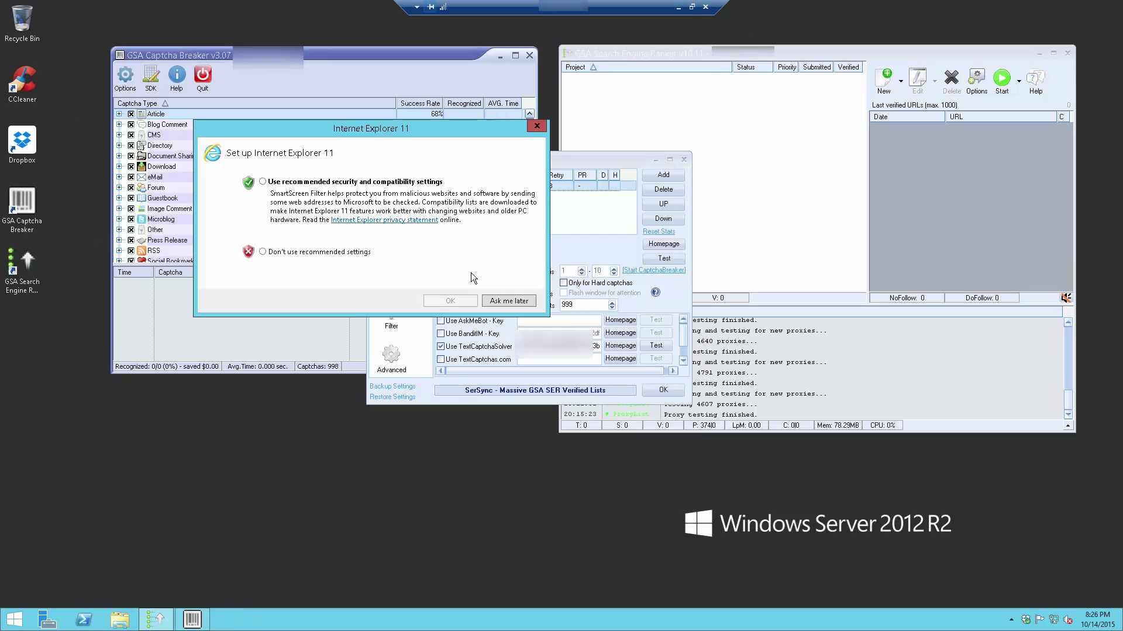
{"action": "left_click", "coordinate": [506, 301]}
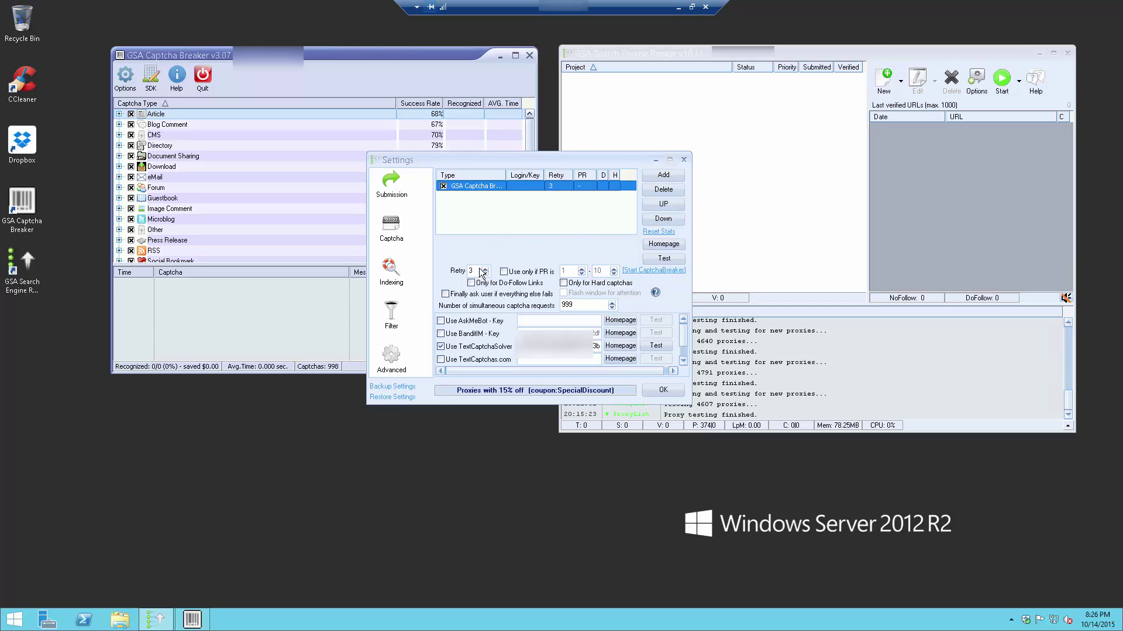
Test the communication with the GSA Captcha Breaker service and accept the captcha settings
{"action": "left_click", "coordinate": [664, 260]}
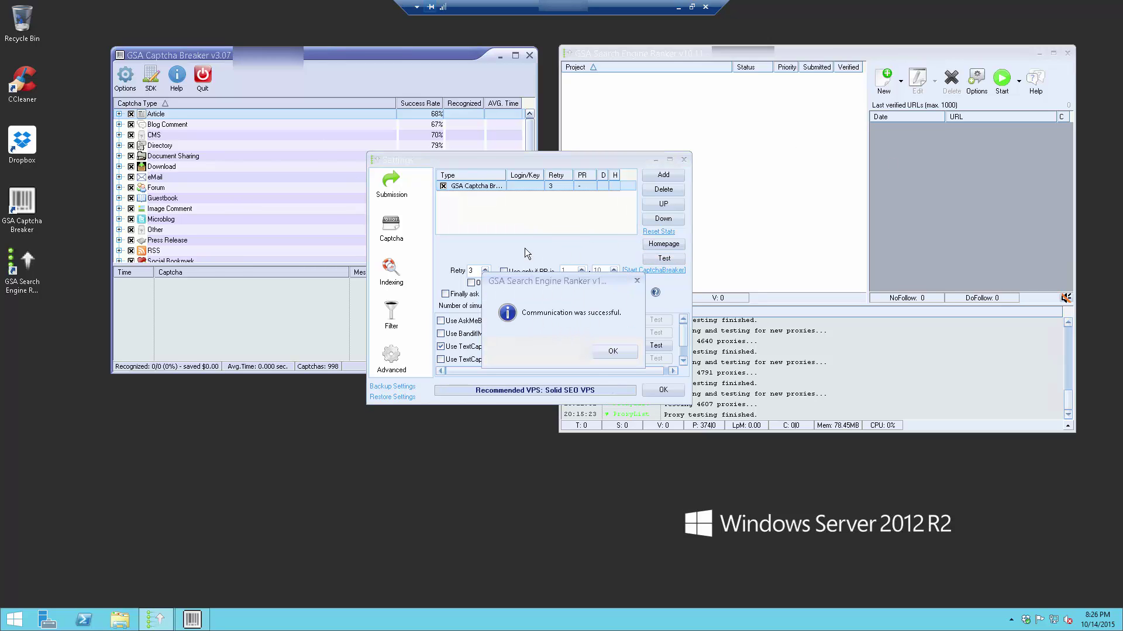
{"action": "left_click", "coordinate": [612, 351]}
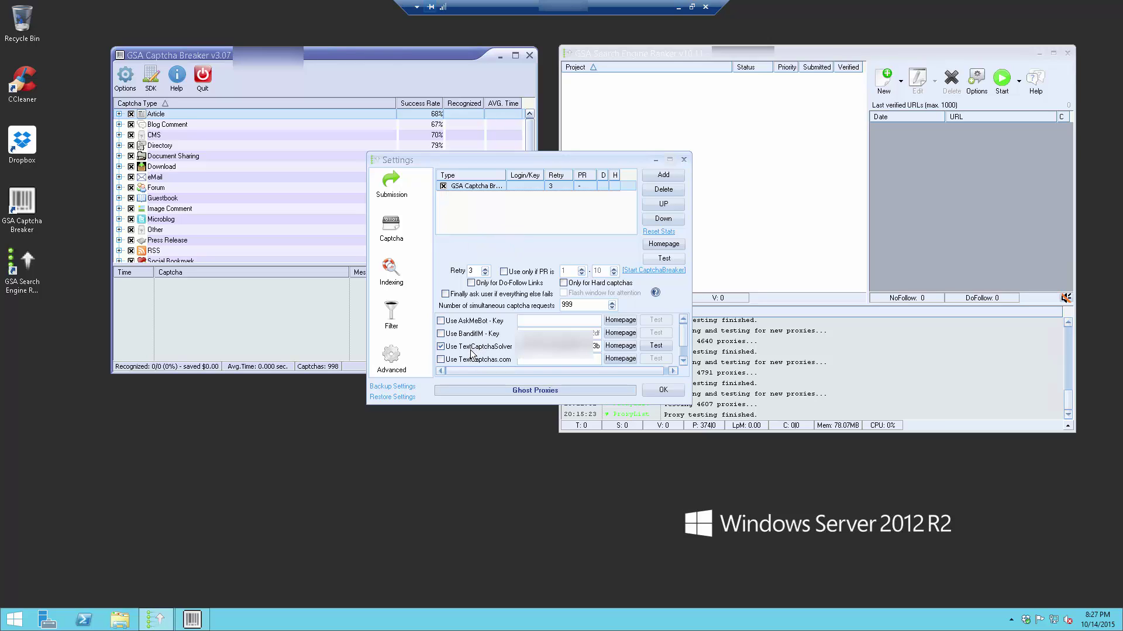
{"action": "mouse_move", "coordinate": [470, 353]}
{"action": "left_click", "coordinate": [663, 390]}
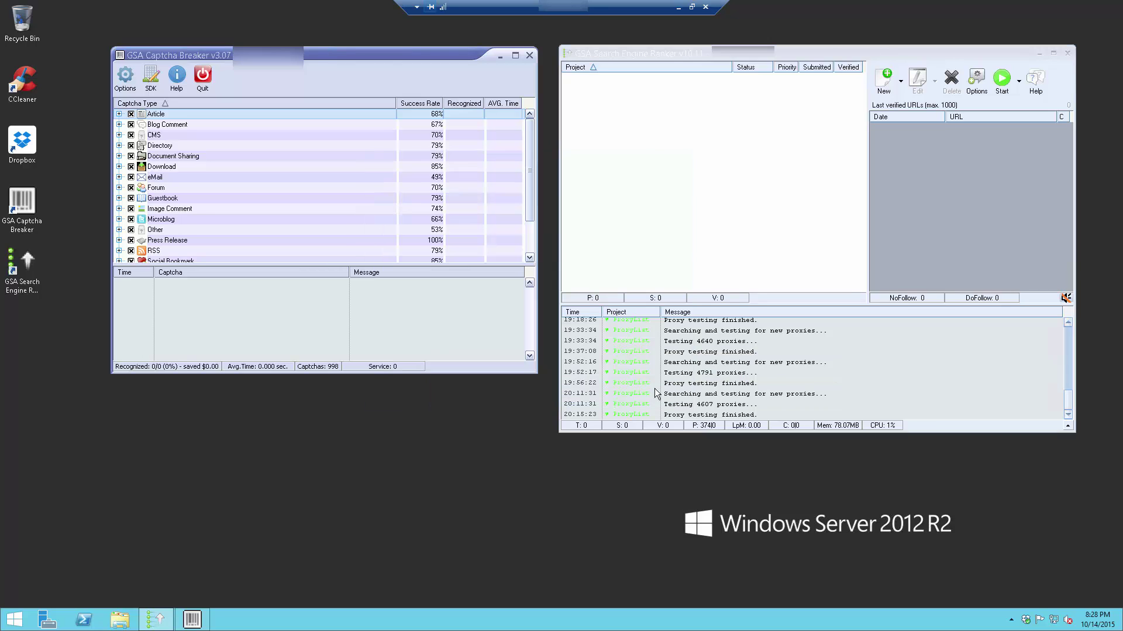